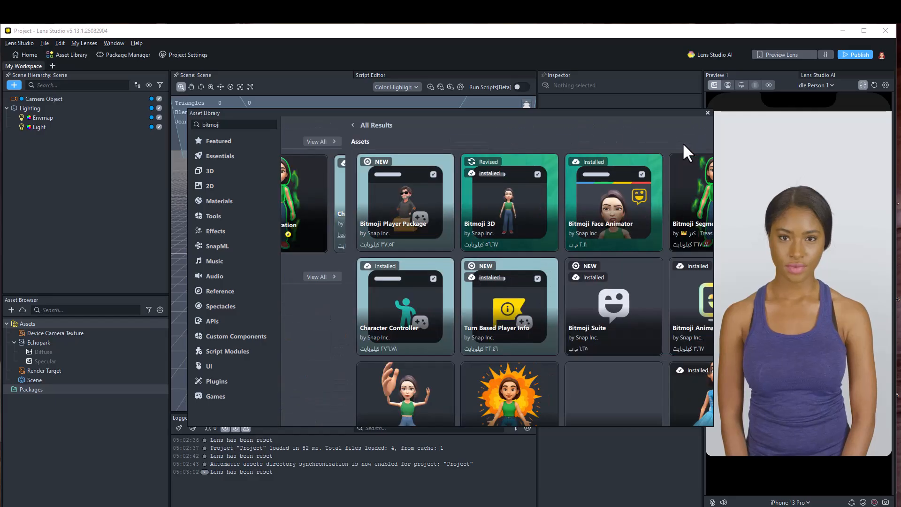
- Browse the asset library's Bitmoji results and inspect the Bitmoji Head package's options
scroll(540, 312, down, 2)
scroll(646, 364, down, 2)
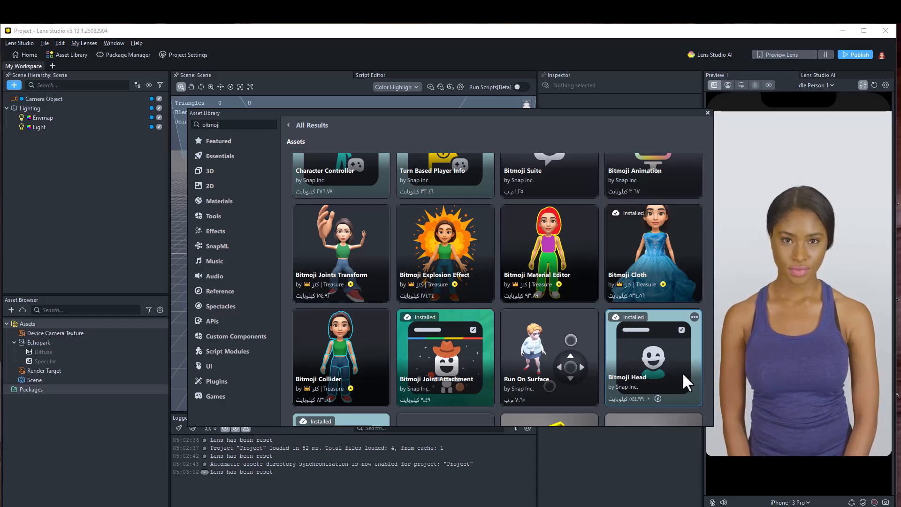
click(694, 317)
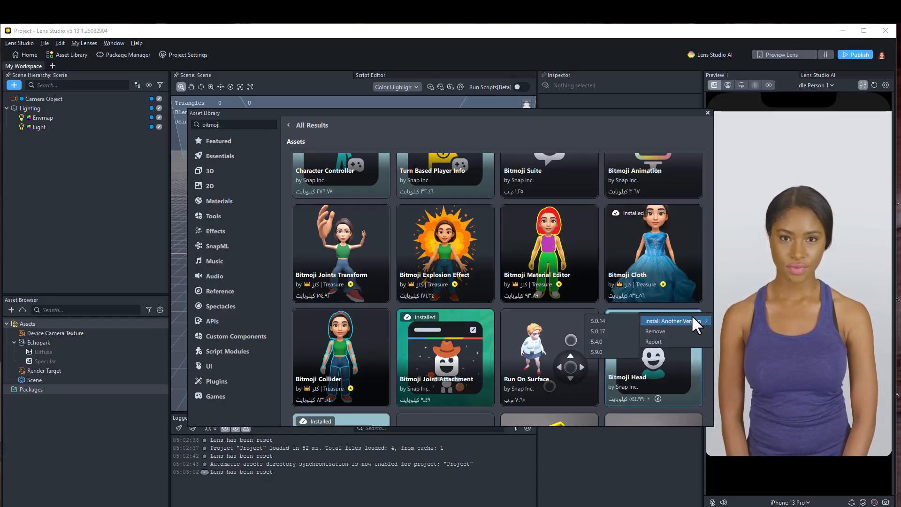
click(667, 366)
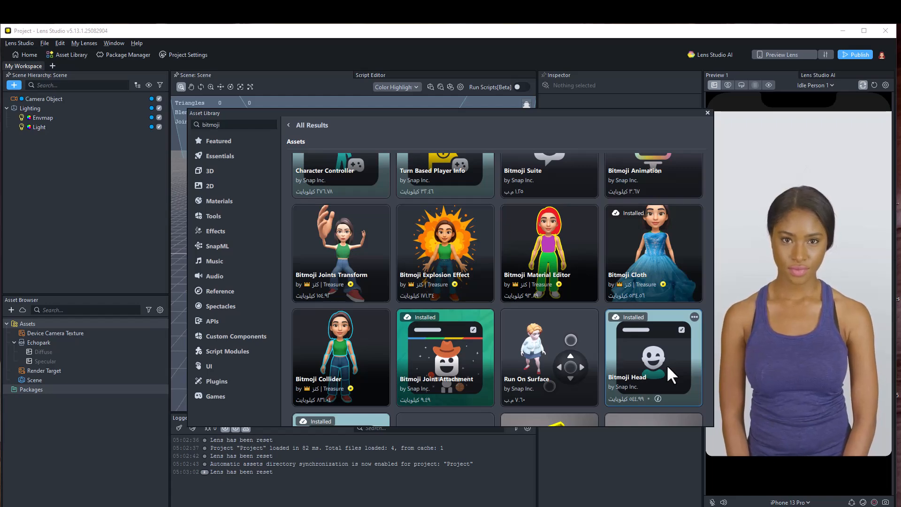
click(707, 112)
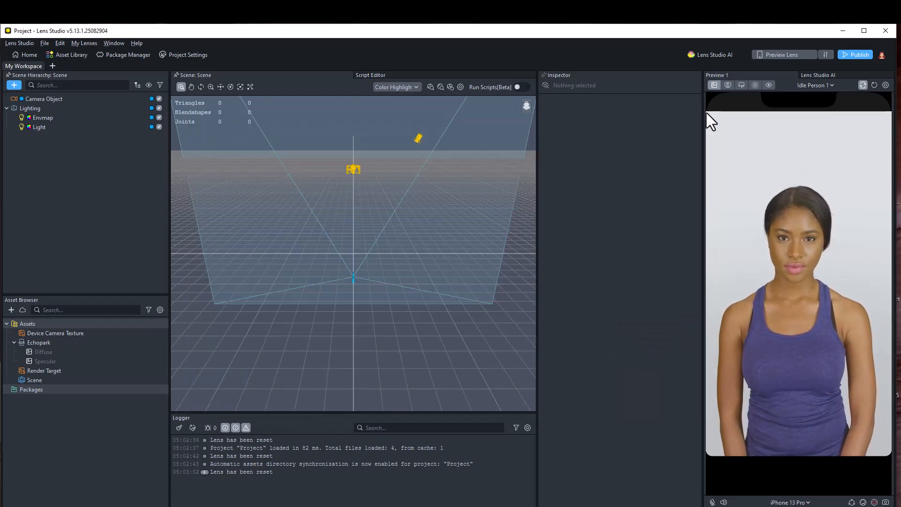
- Open the Bitmoji Suite editor to add a Bitmoji 3D avatar to the scene
click(117, 44)
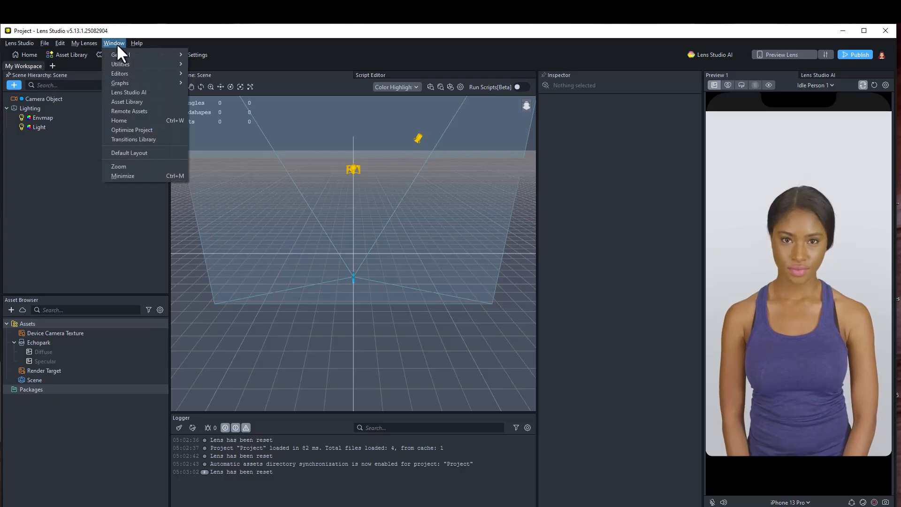
mouse_move(146, 73)
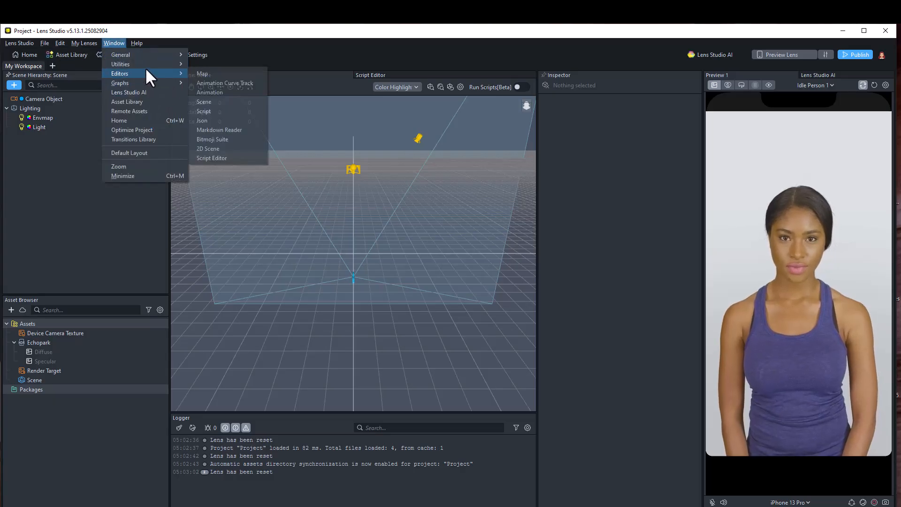
click(226, 140)
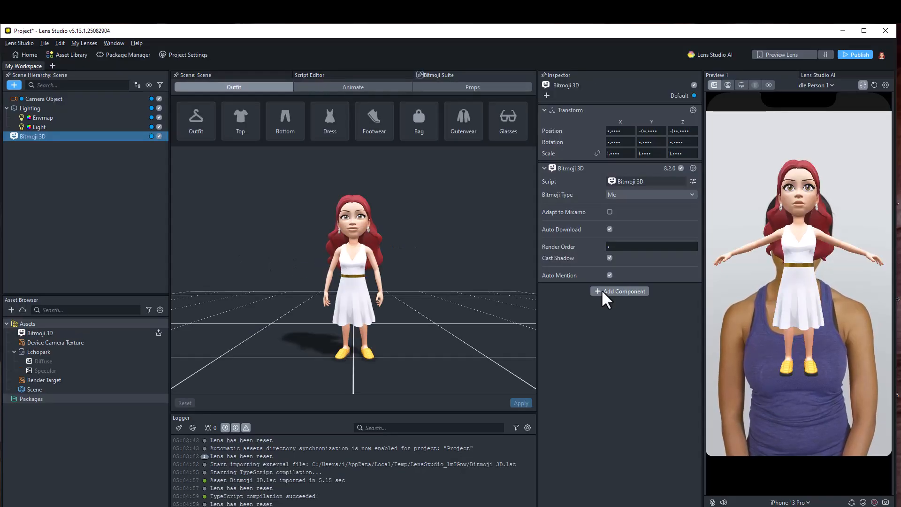
- Add a Bitmoji Head component to the Bitmoji 3D object
click(604, 292)
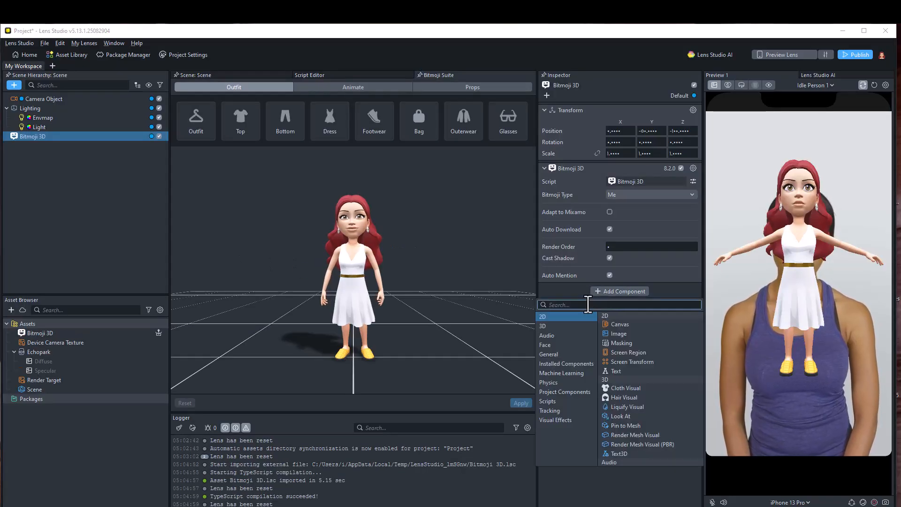
text(bit)
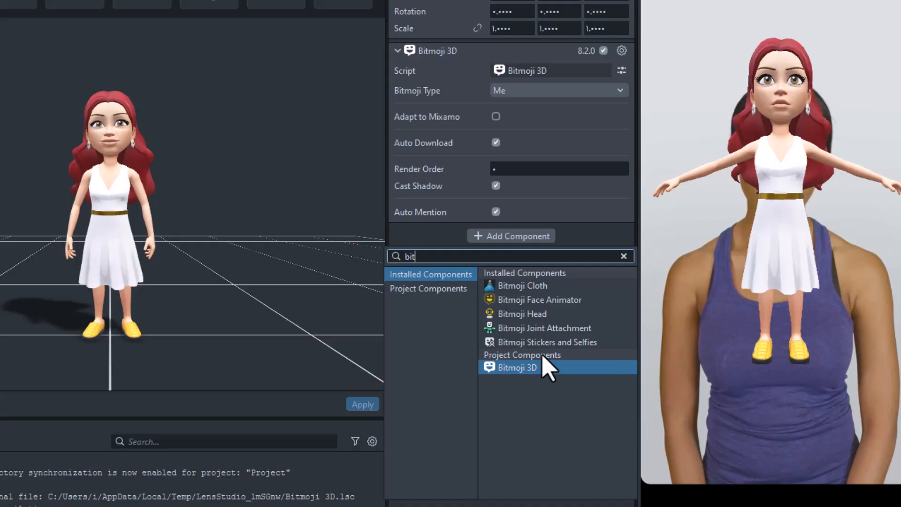
click(556, 314)
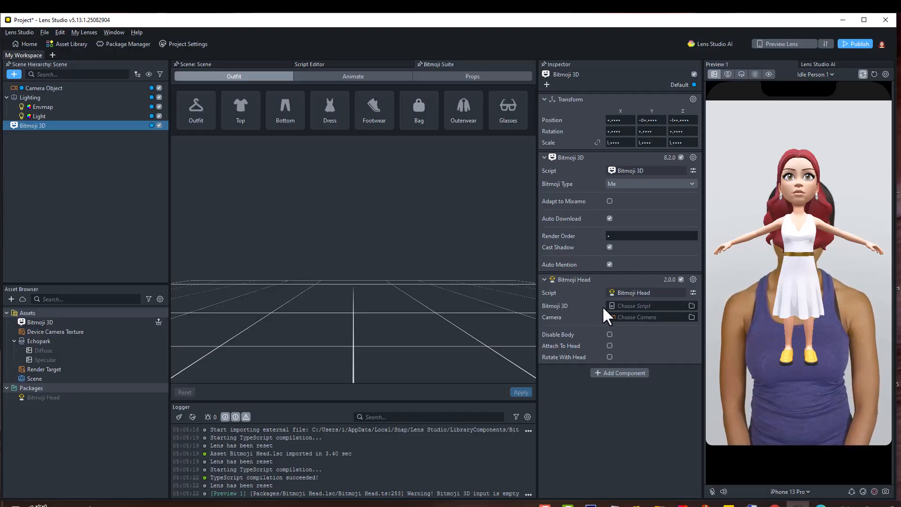
- Assign Bitmoji 3D to the Bitmoji Head's Bitmoji 3D input and the scene Camera to its Camera input
click(617, 306)
click(481, 318)
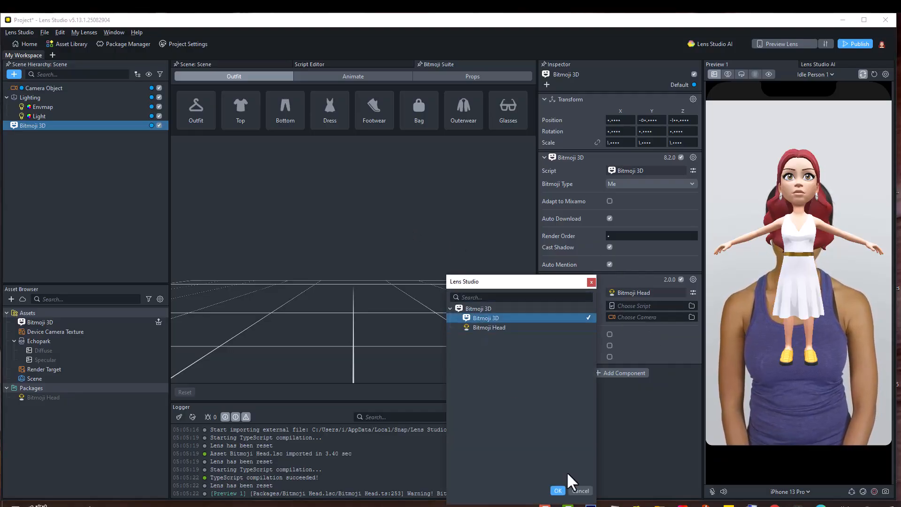
click(558, 491)
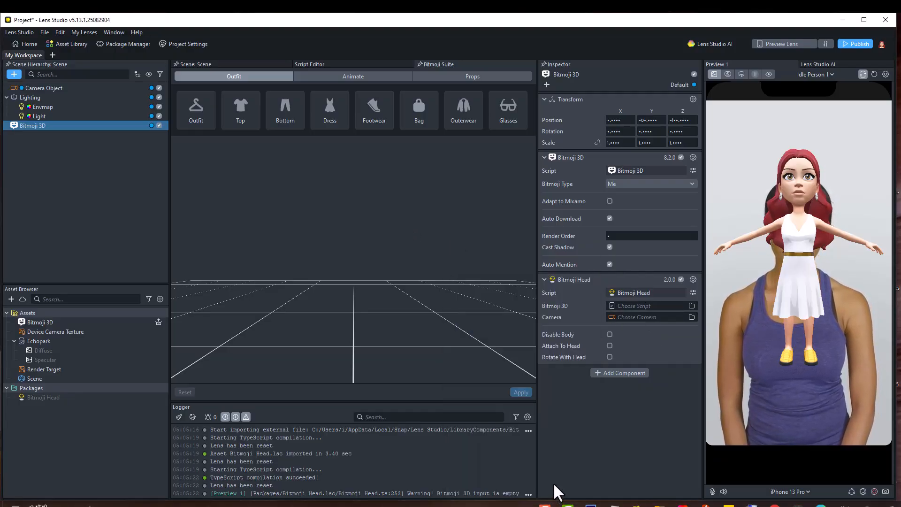
click(613, 318)
click(516, 329)
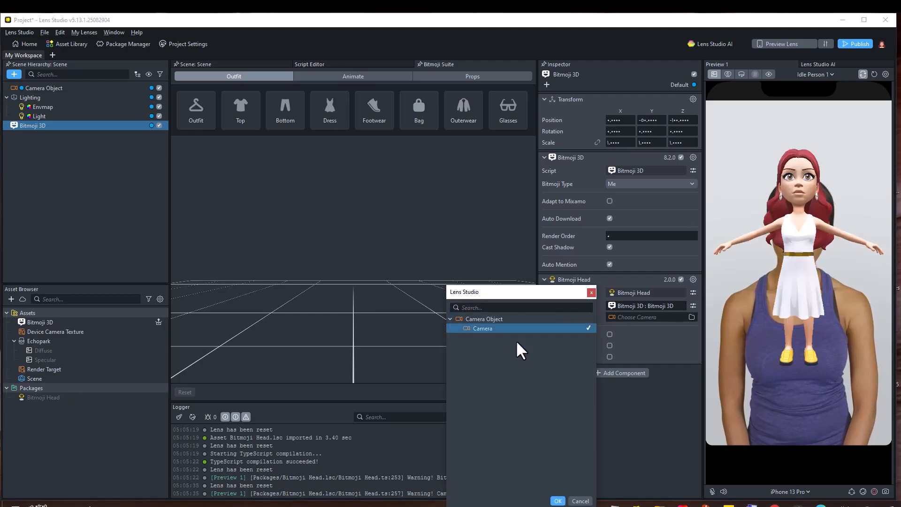
click(558, 500)
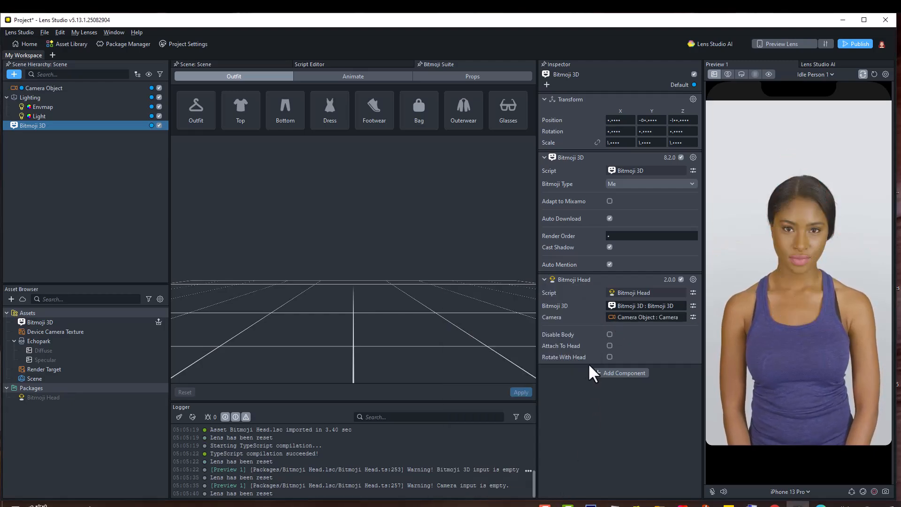
- Enable Disable Body and Attach To Head on the Bitmoji Head component
click(609, 334)
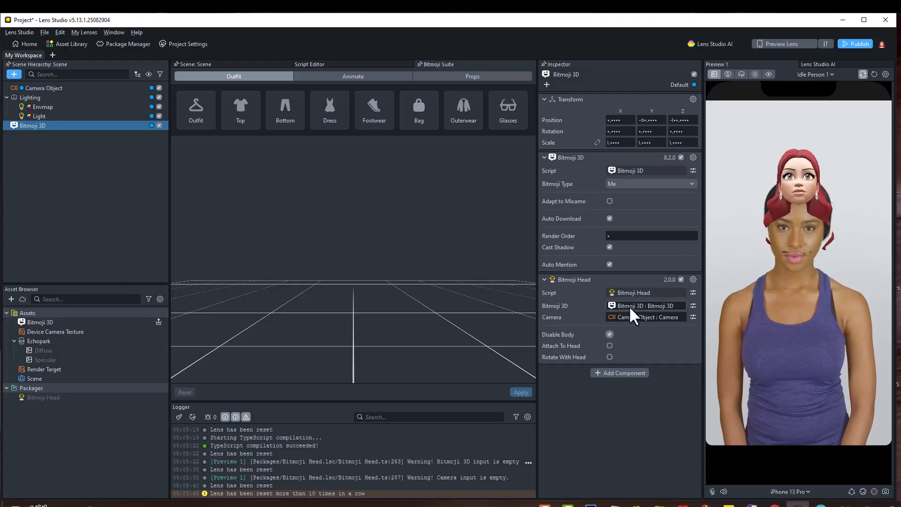
click(609, 346)
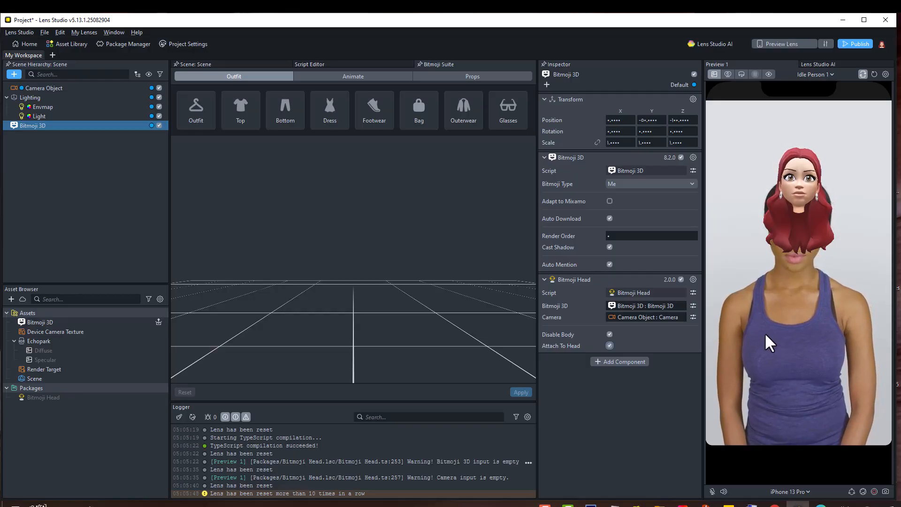
- Switch the preview video to Open Mouth Person 6
click(803, 74)
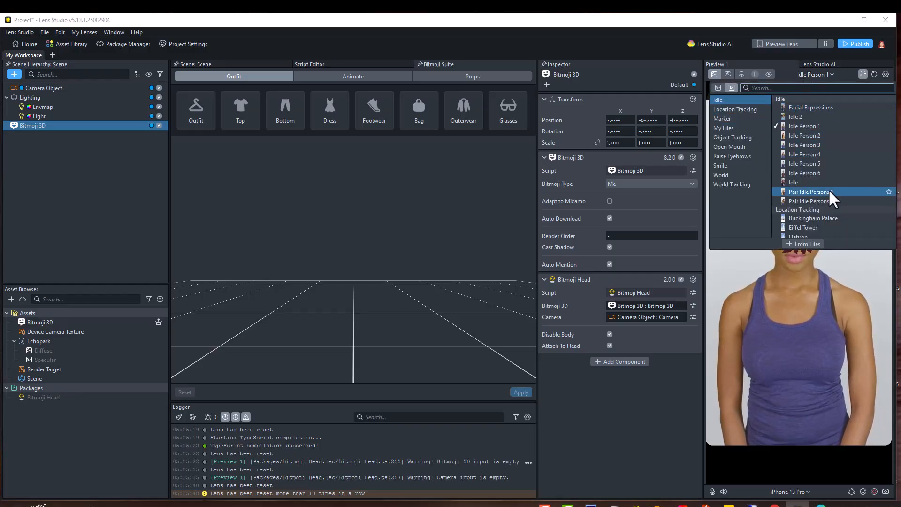
scroll(840, 200, down, 3)
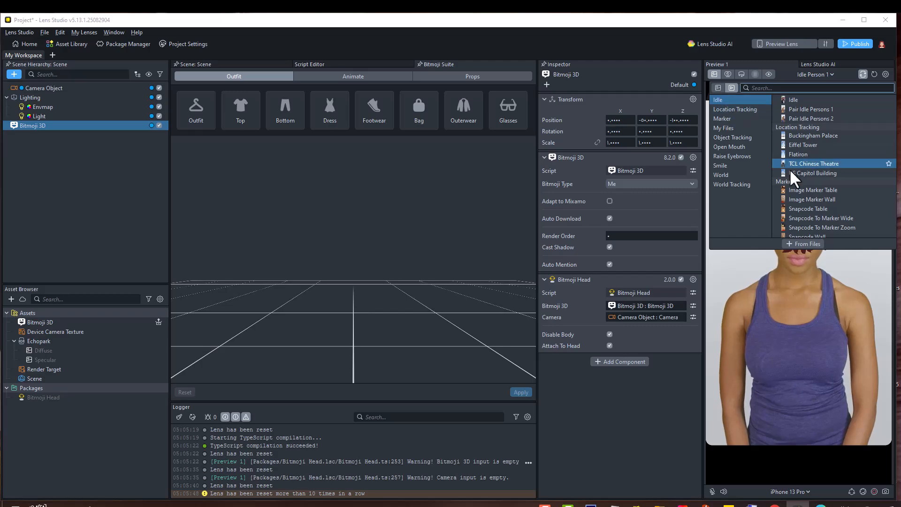
scroll(798, 173, down, 10)
click(793, 109)
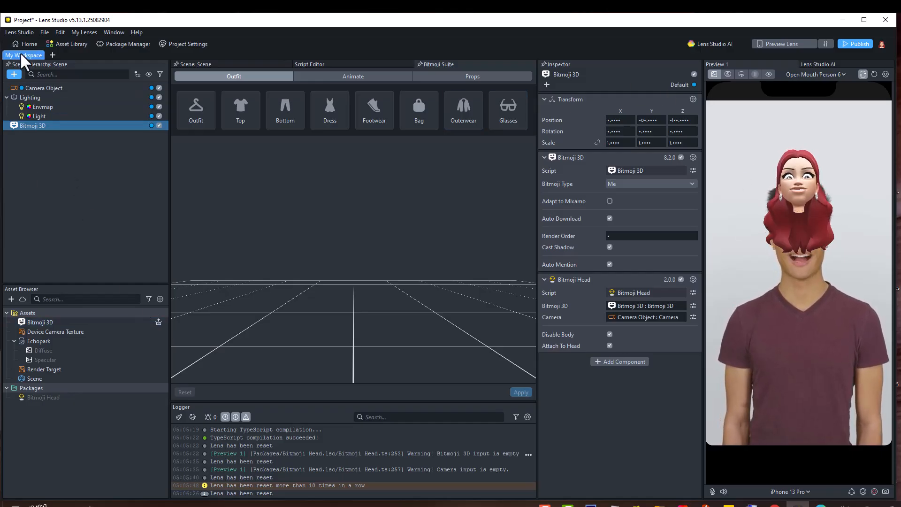
- Add a Screen Transform object to the scene and attach an ML Eraser component to it
click(14, 74)
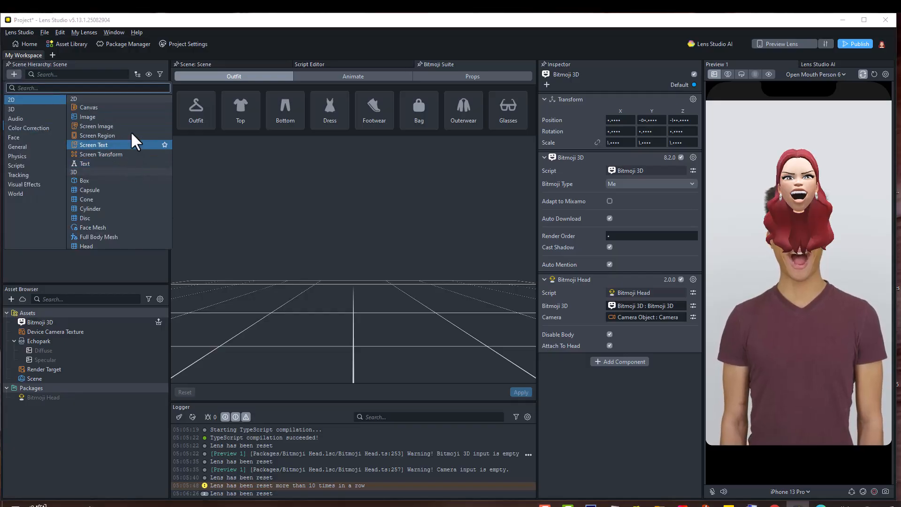
click(112, 153)
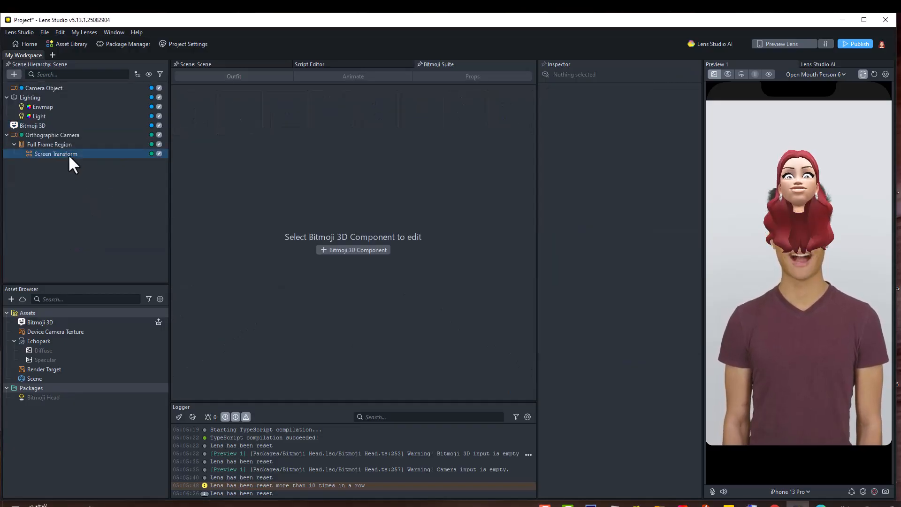
click(607, 236)
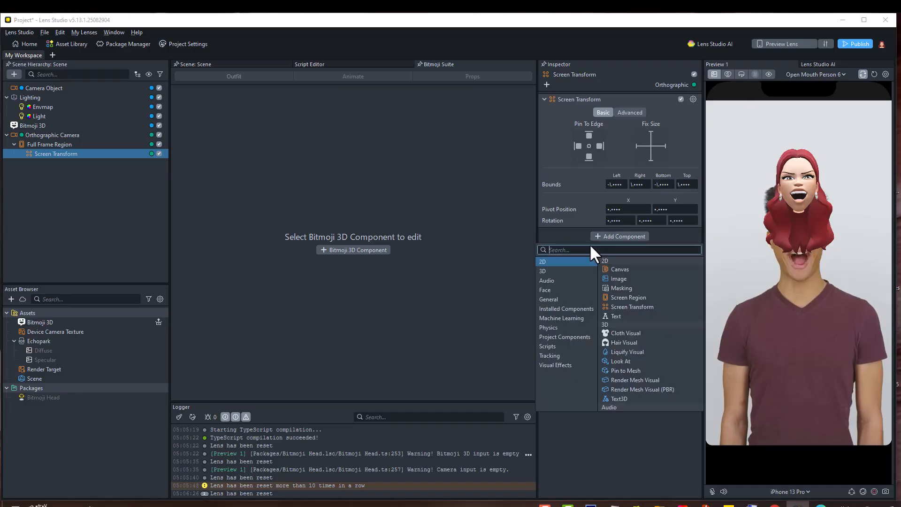
text(ml)
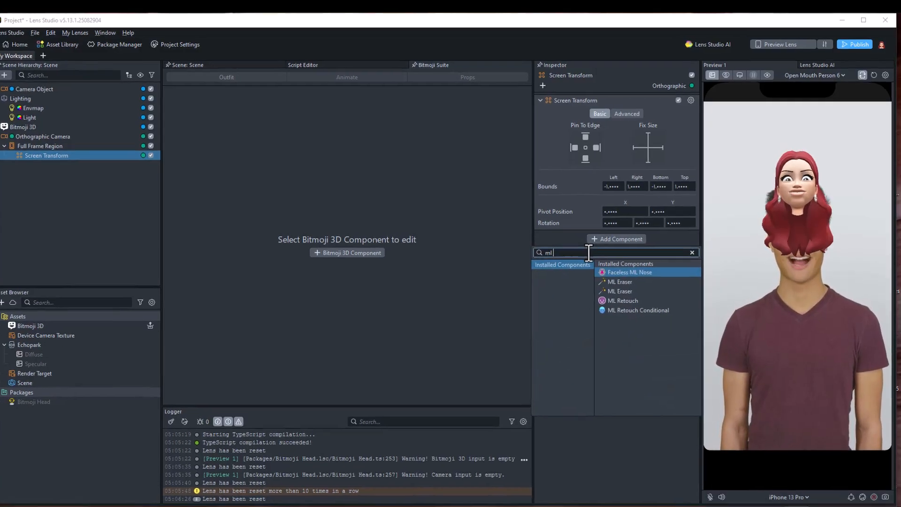
text( er)
click(546, 343)
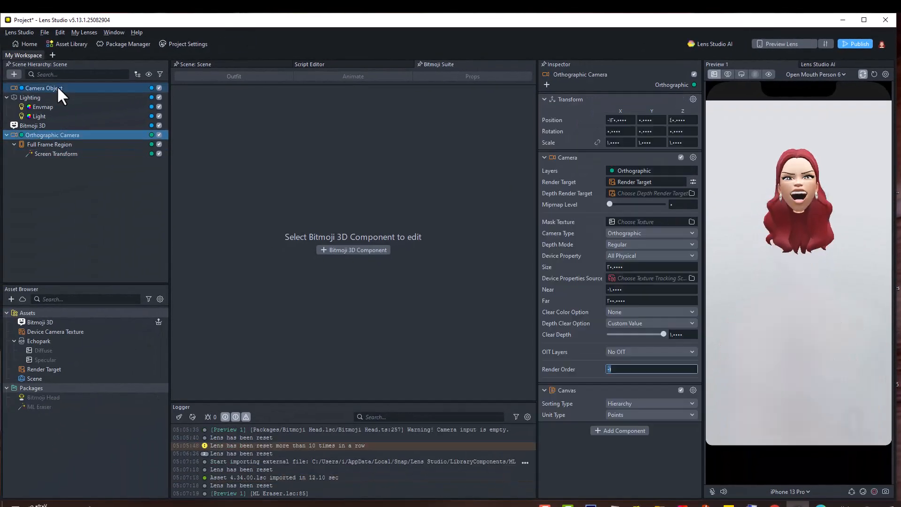
- Parent the Bitmoji 3D object under the Camera Object
drag(44, 123, 52, 87)
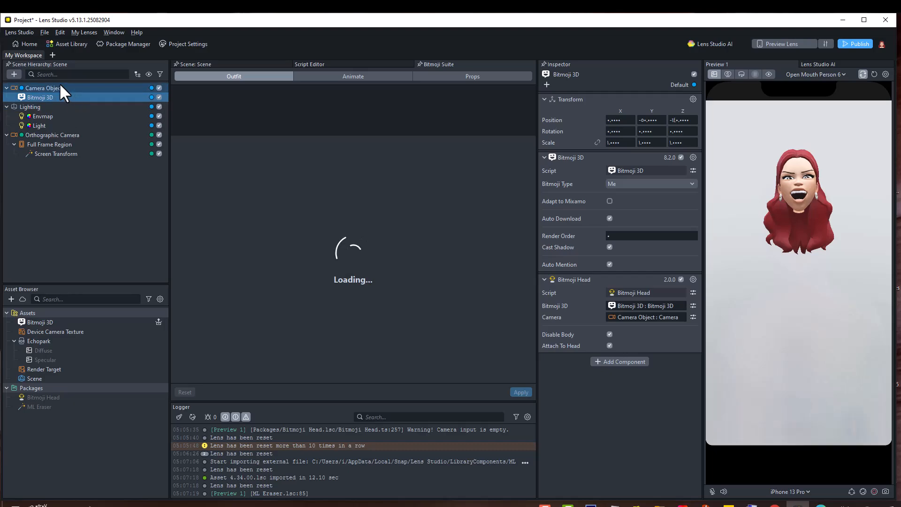
click(610, 346)
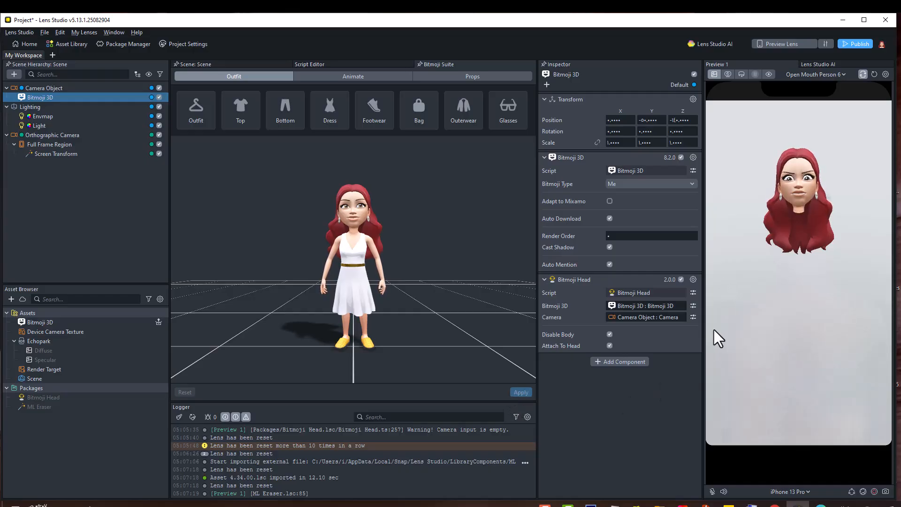
- Disable the Screen Transform object and add a Screen Image under the Orthographic Camera
click(156, 154)
click(53, 135)
click(15, 74)
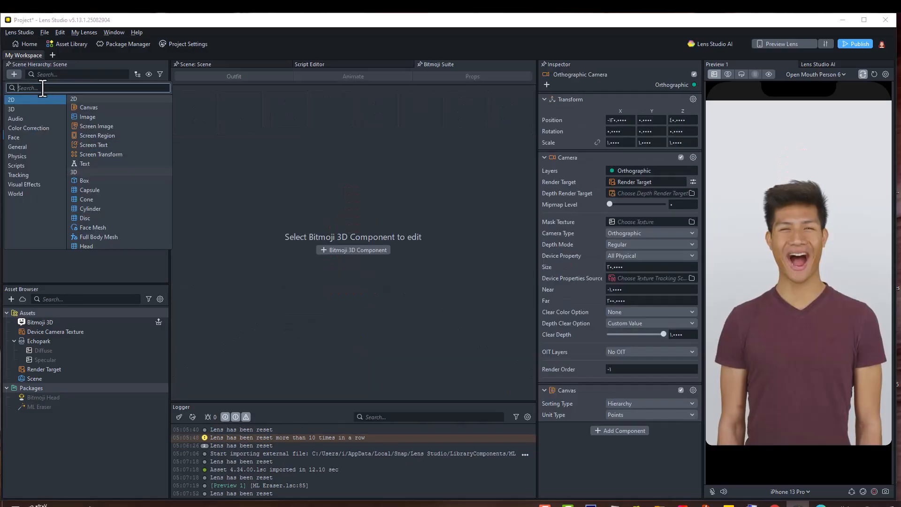
click(114, 124)
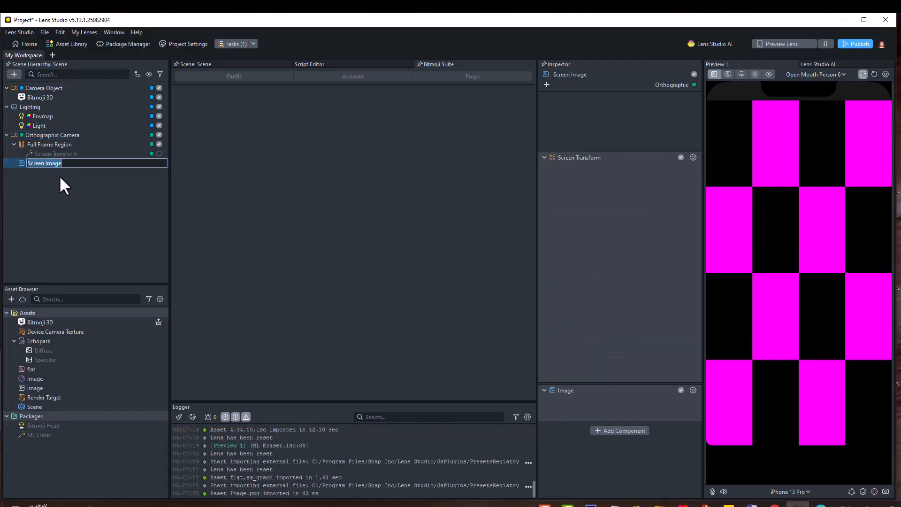
click(46, 188)
click(48, 163)
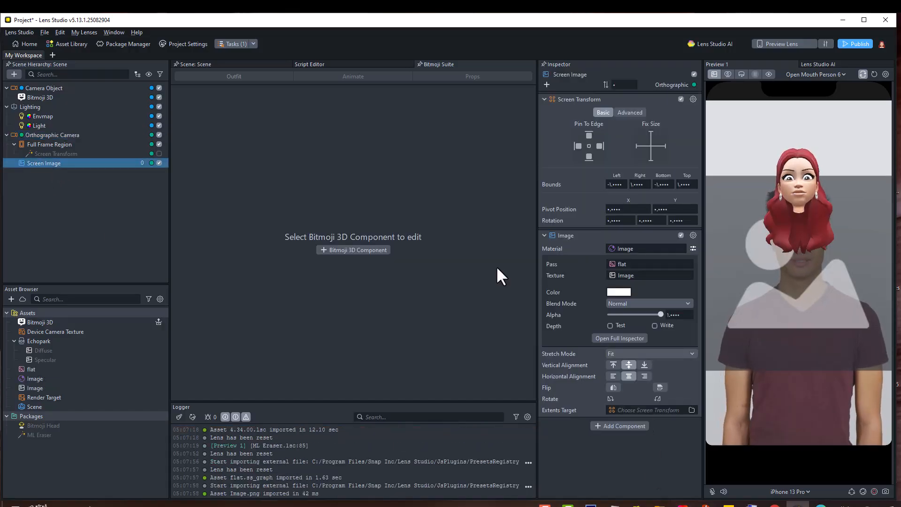
- Import a locker background image and set it as the Screen Image's texture
click(628, 277)
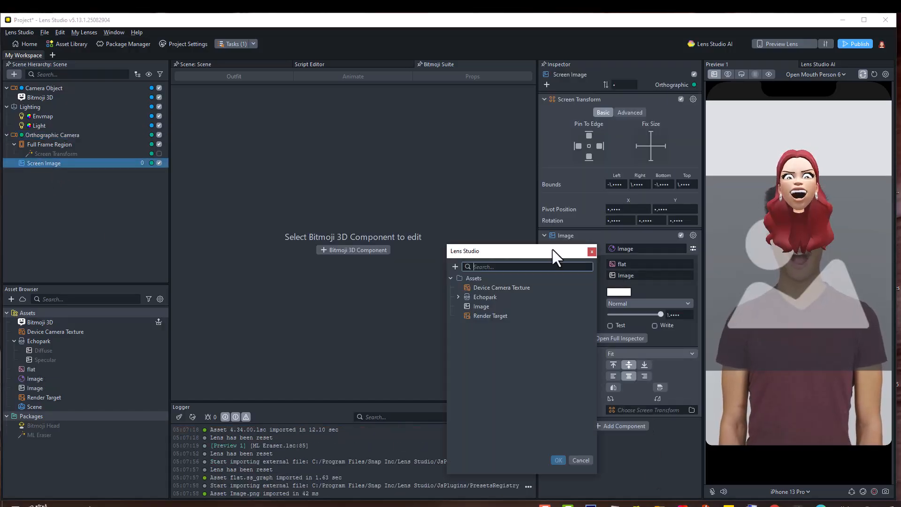
click(455, 267)
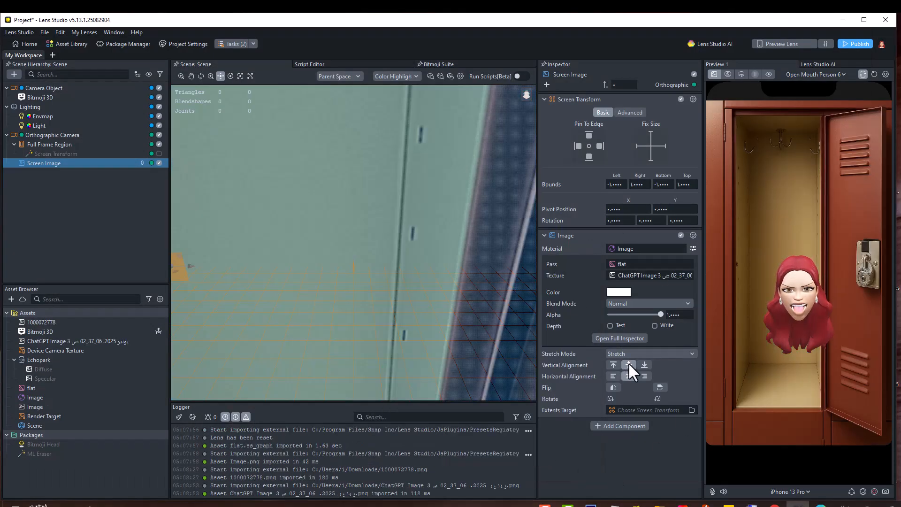
- Move the Bitmoji 3D avatar slightly to the left
click(94, 97)
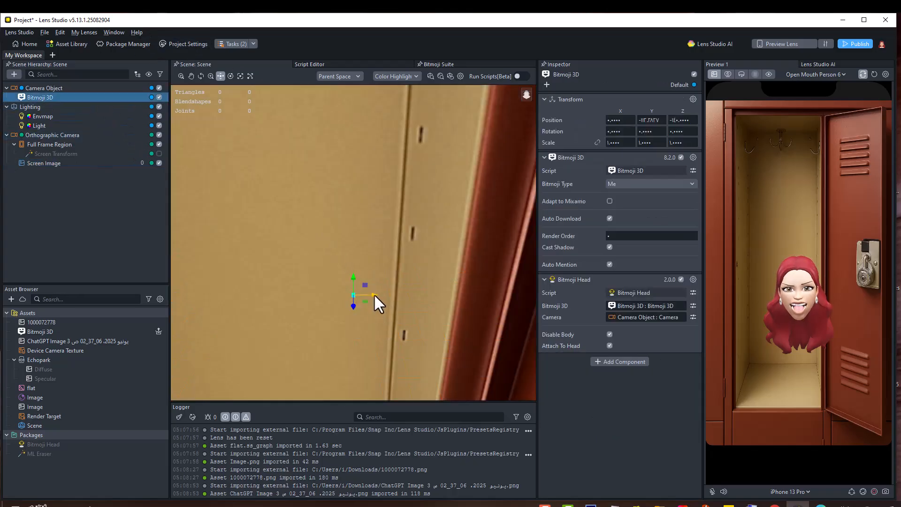
drag(373, 294, 365, 294)
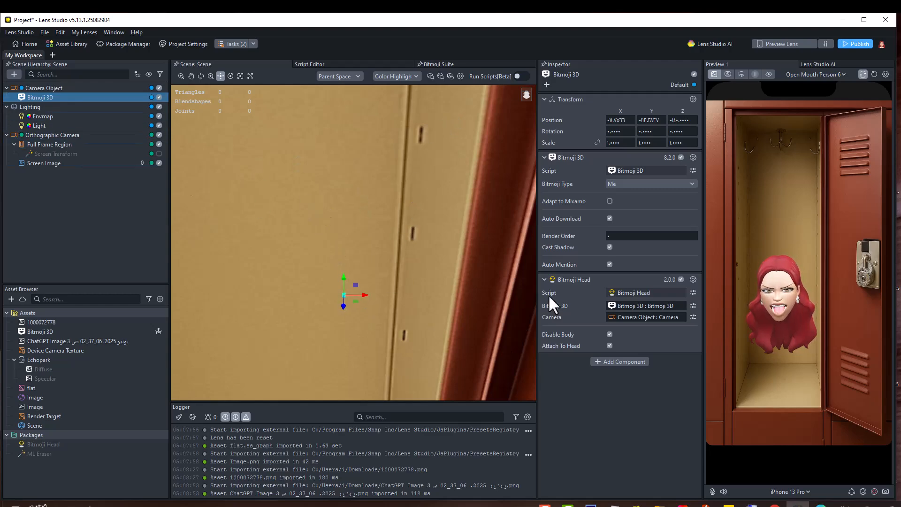
- Open the Bitmoji Suite and apply the eye patch from the Glasses outfit category to the avatar
click(441, 63)
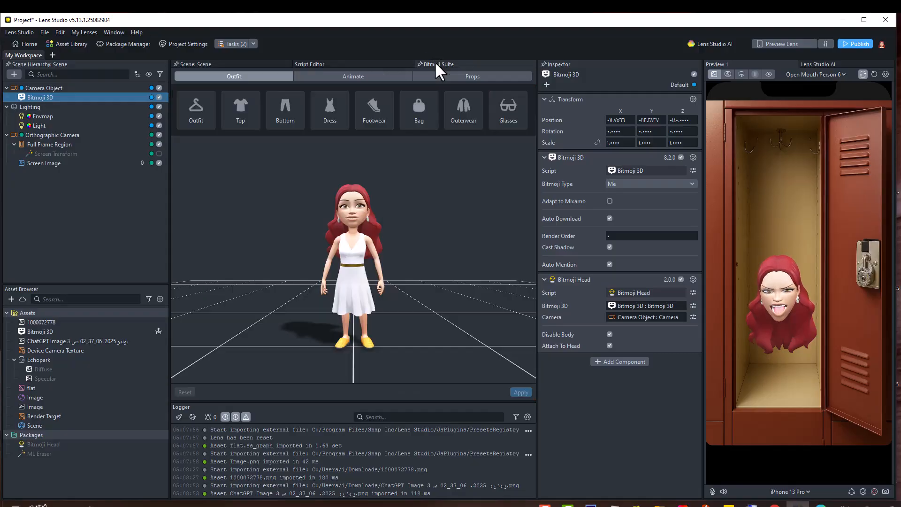
click(508, 110)
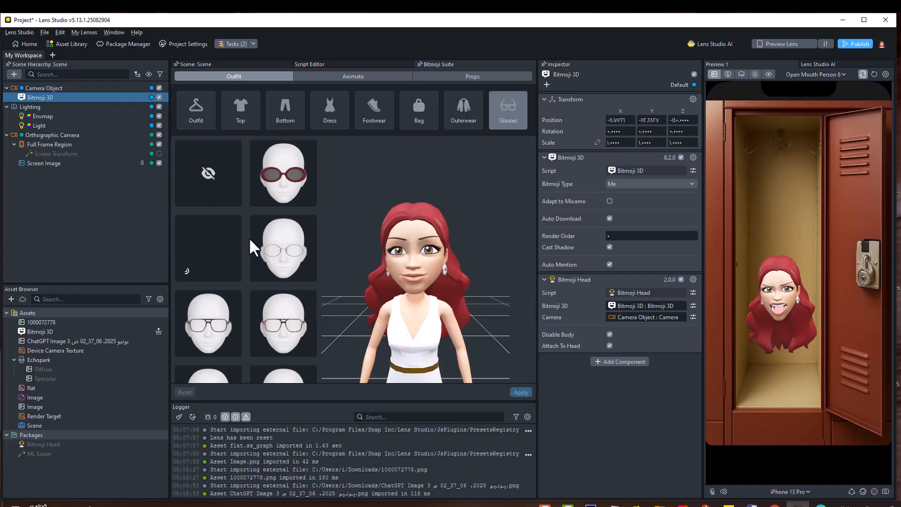
scroll(258, 287, down, 5)
scroll(263, 308, down, 8)
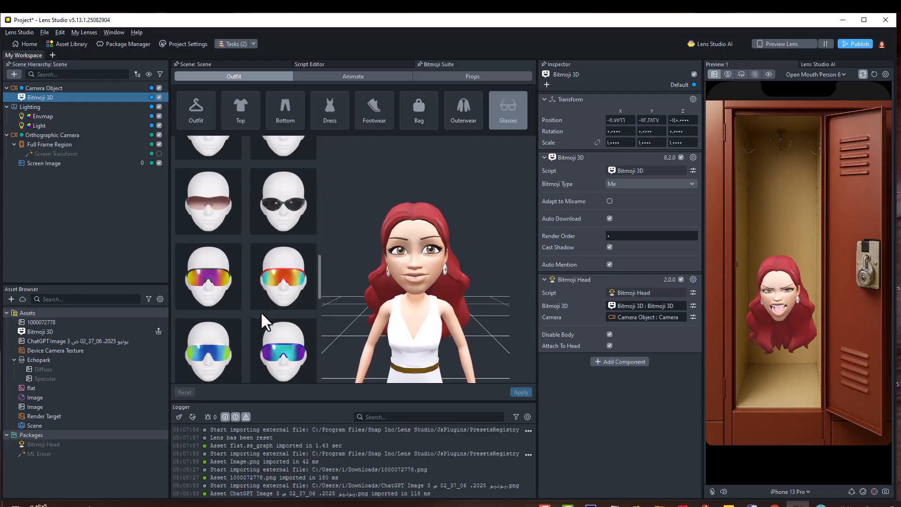
scroll(267, 320, down, 8)
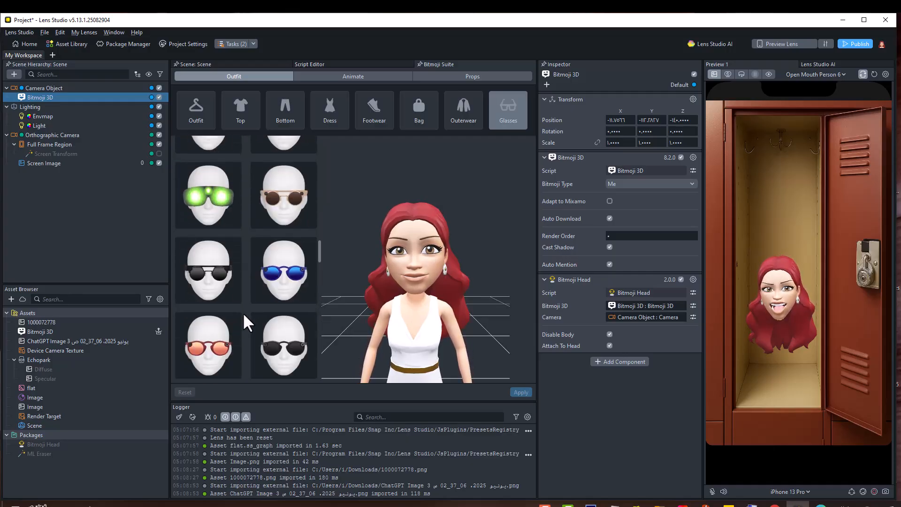
scroll(239, 328, down, 10)
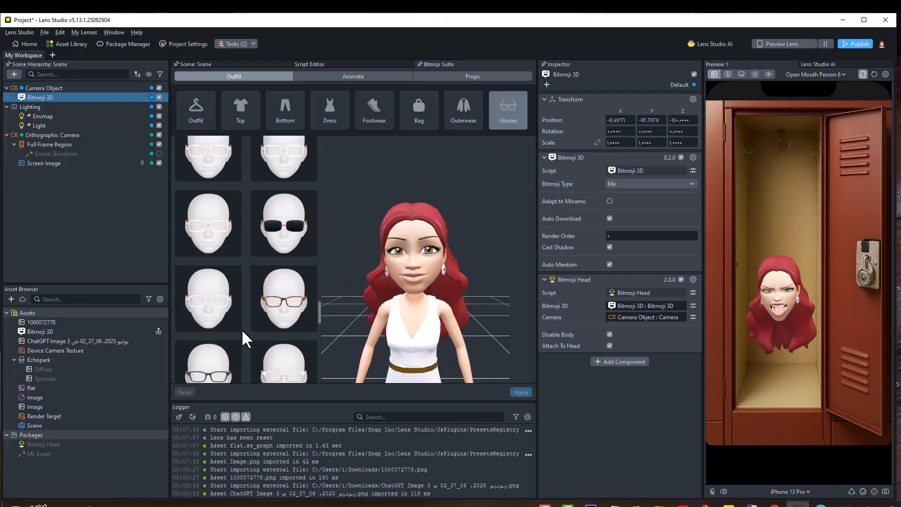
scroll(245, 334, down, 8)
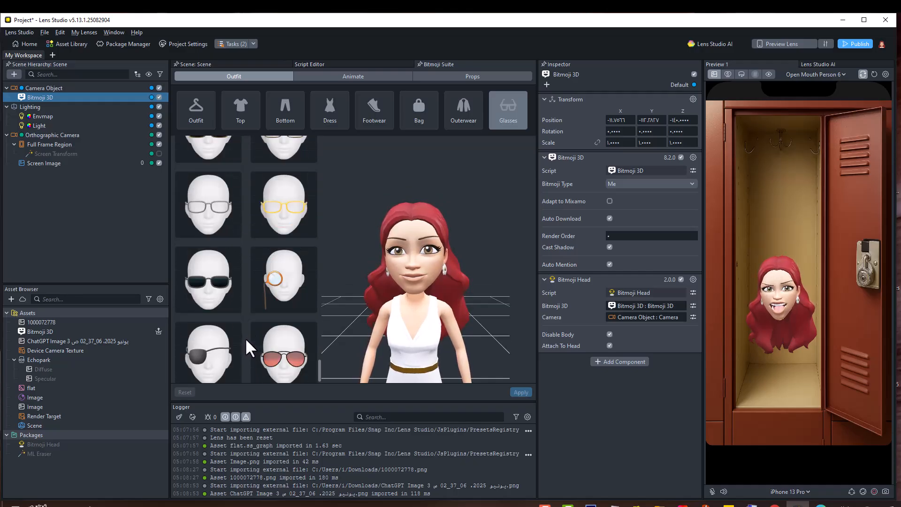
scroll(246, 334, down, 3)
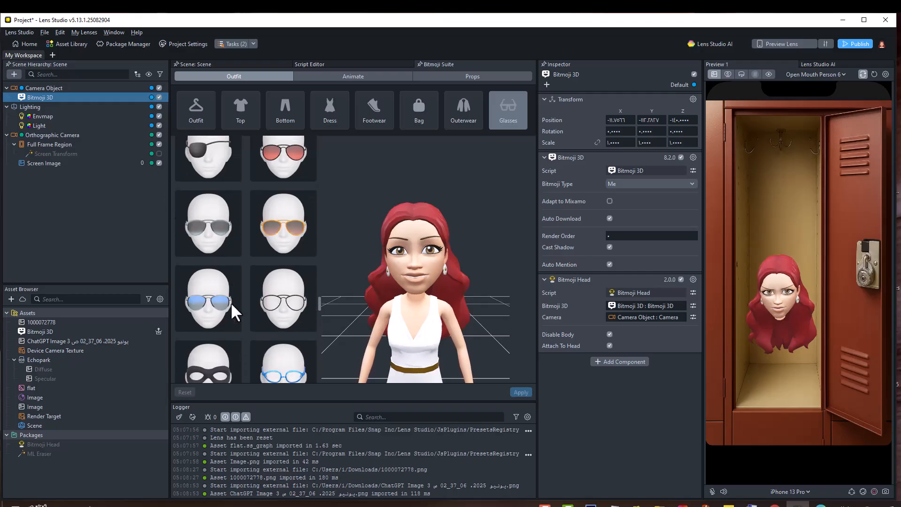
click(211, 159)
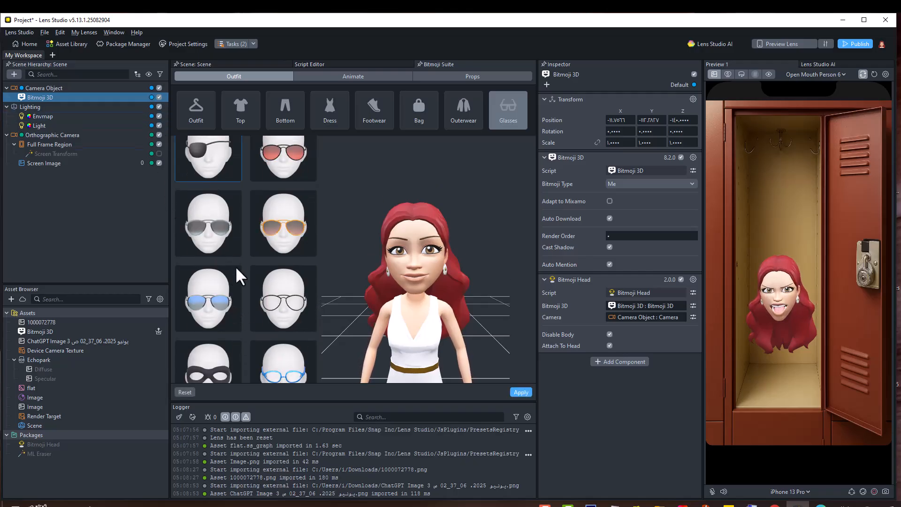
click(519, 393)
- Pick an emotion animation from the Animation Library's Emotions category and apply it to the Bitmoji avatar
scroll(273, 286, down, 3)
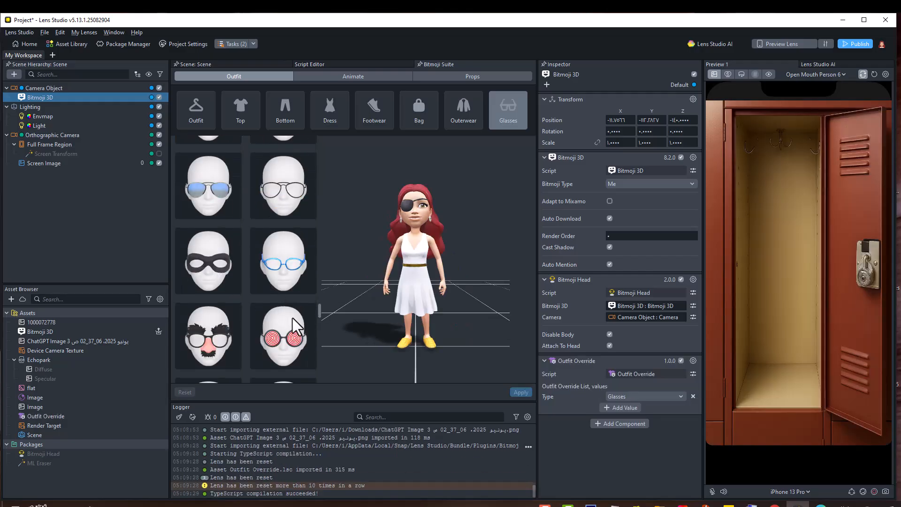
scroll(296, 340, down, 3)
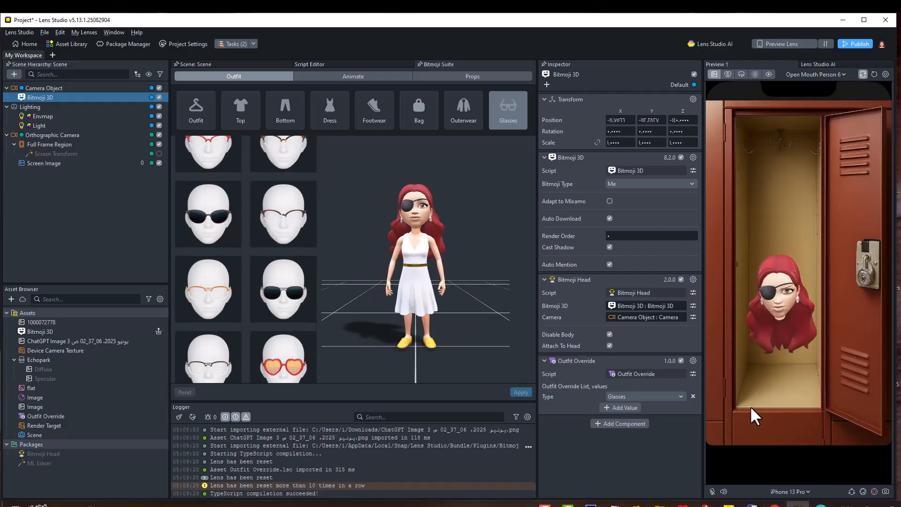
click(325, 77)
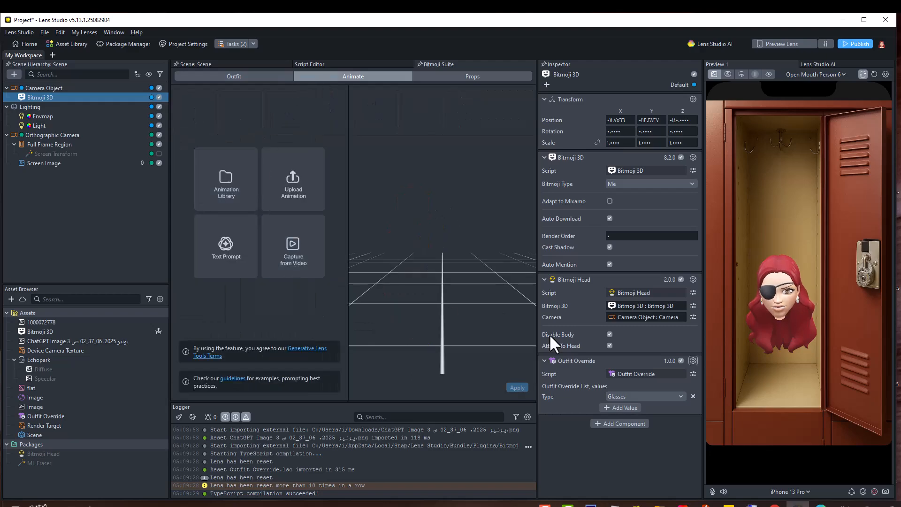
click(226, 181)
click(256, 116)
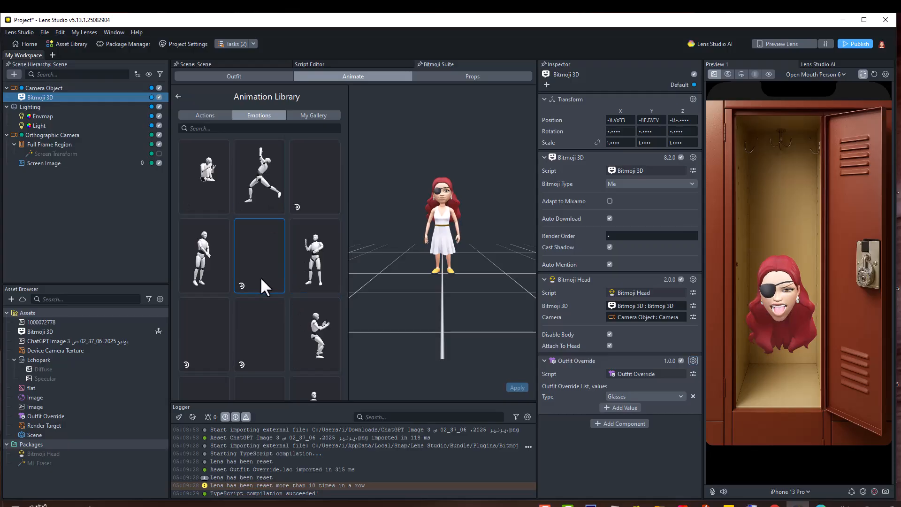
scroll(271, 329, down, 2)
scroll(277, 338, down, 5)
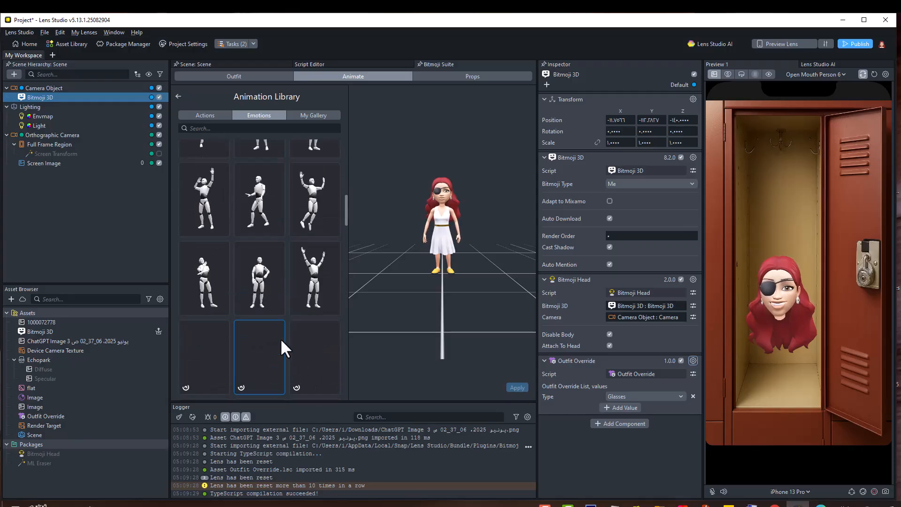
scroll(280, 339, up, 2)
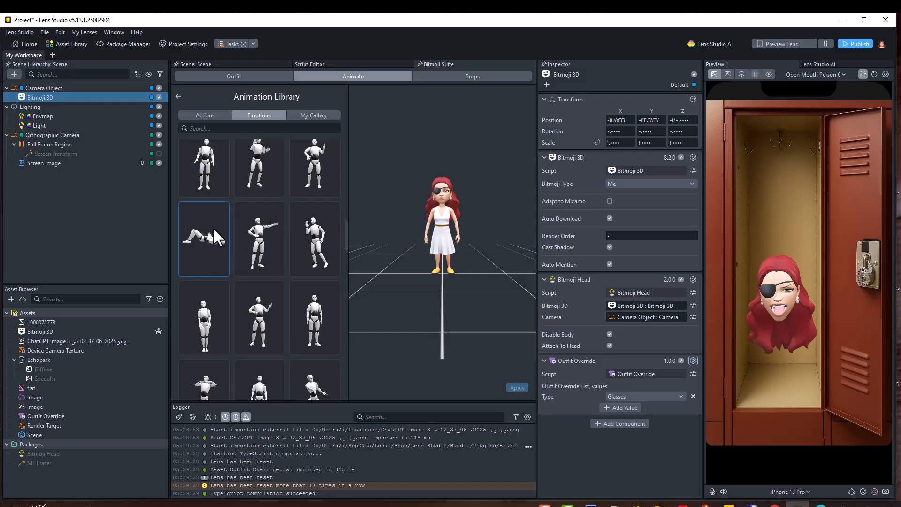
scroll(248, 279, down, 5)
scroll(256, 296, down, 3)
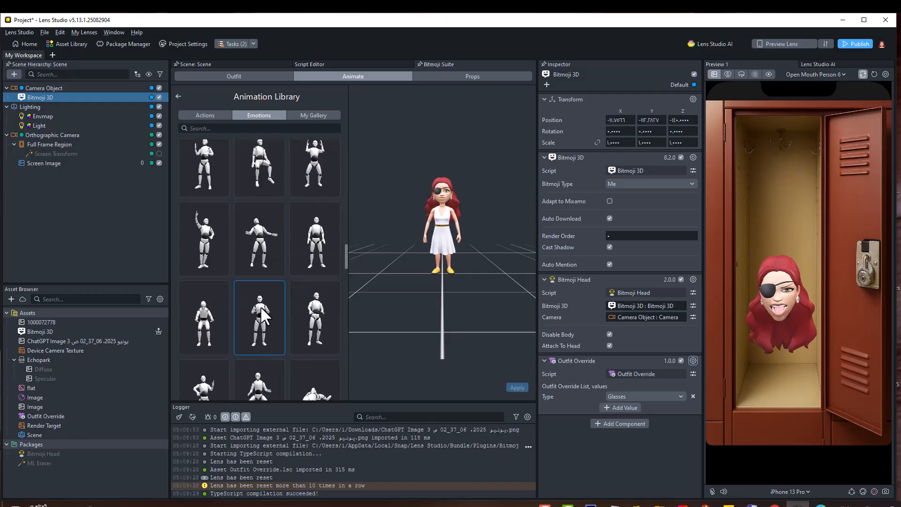
click(253, 225)
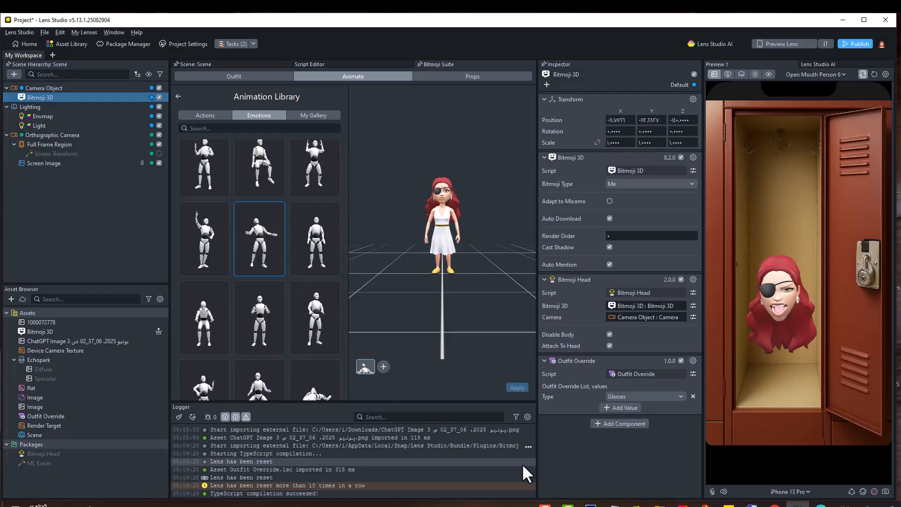
click(515, 388)
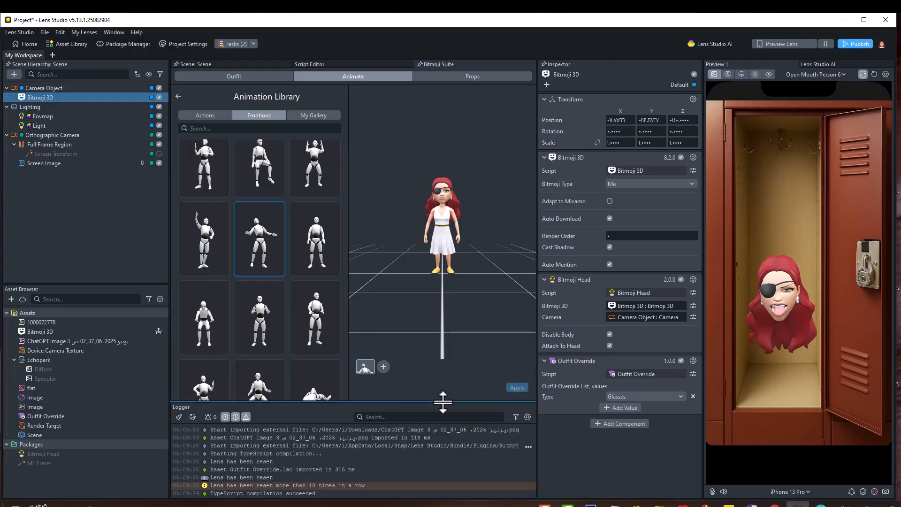